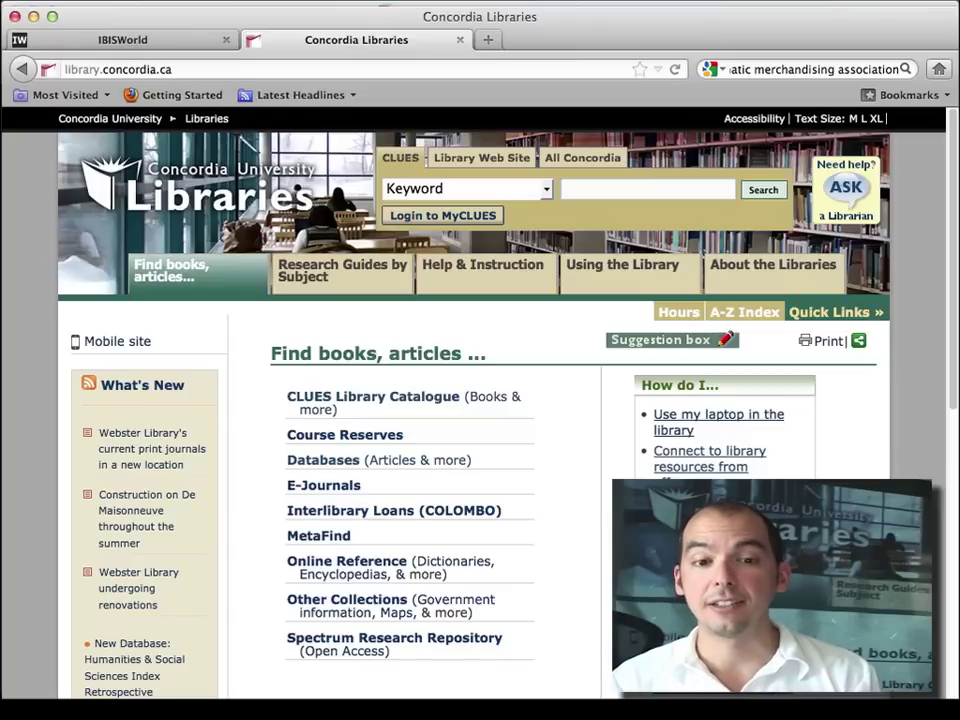
# Open the SME Benchmarking Tool from the library's Company & Industry Data database list
pyautogui.click(298, 466)
pyautogui.scroll(-3, 300, 463)
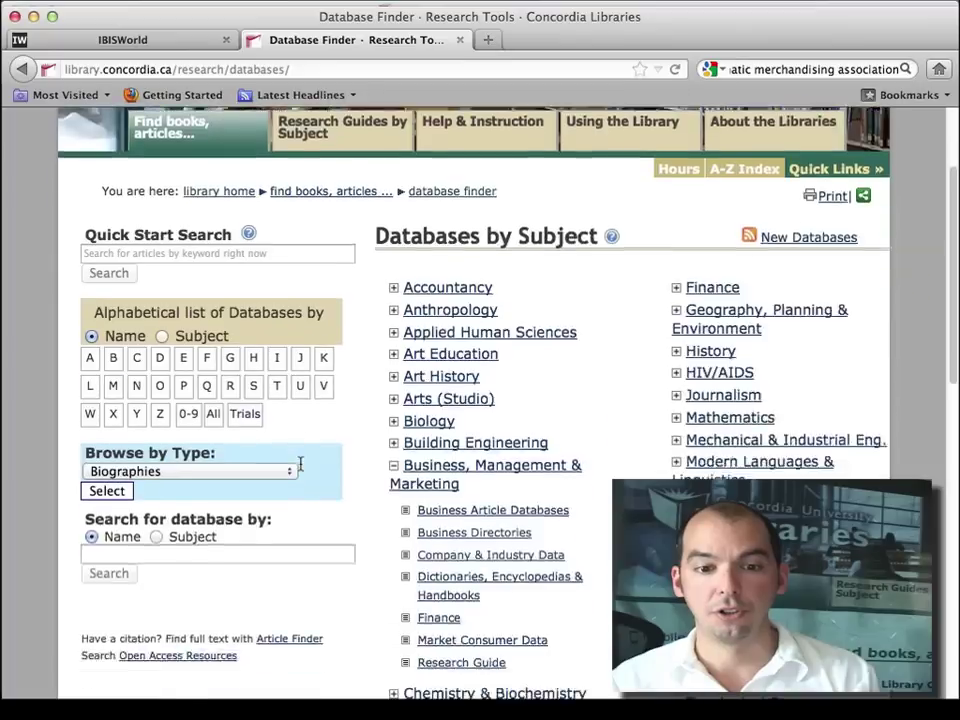
pyautogui.scroll(-1, 300, 463)
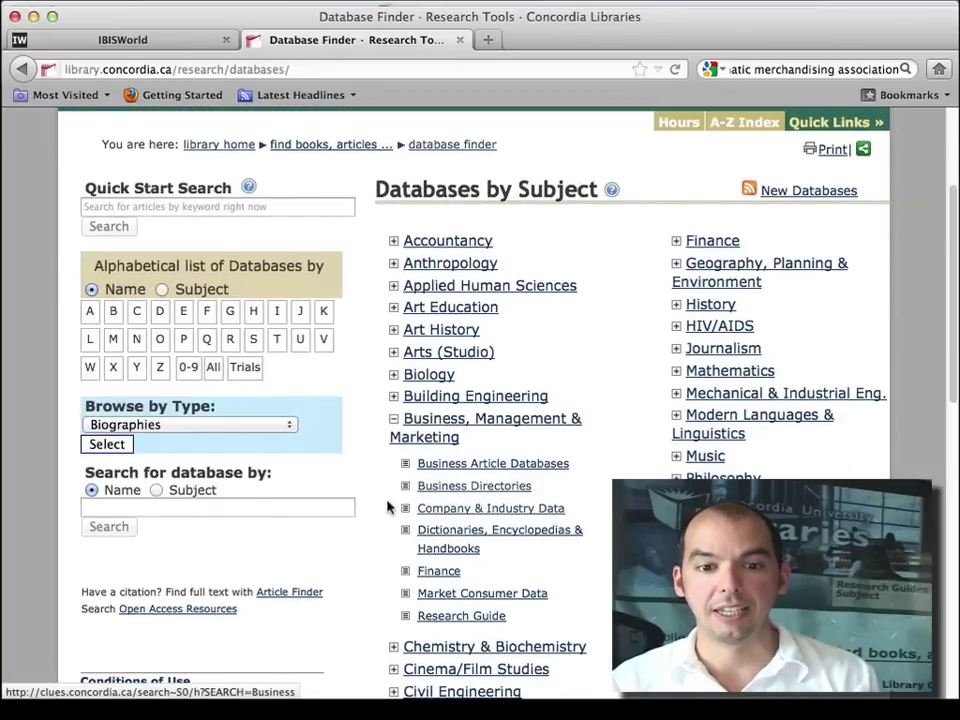
pyautogui.click(487, 513)
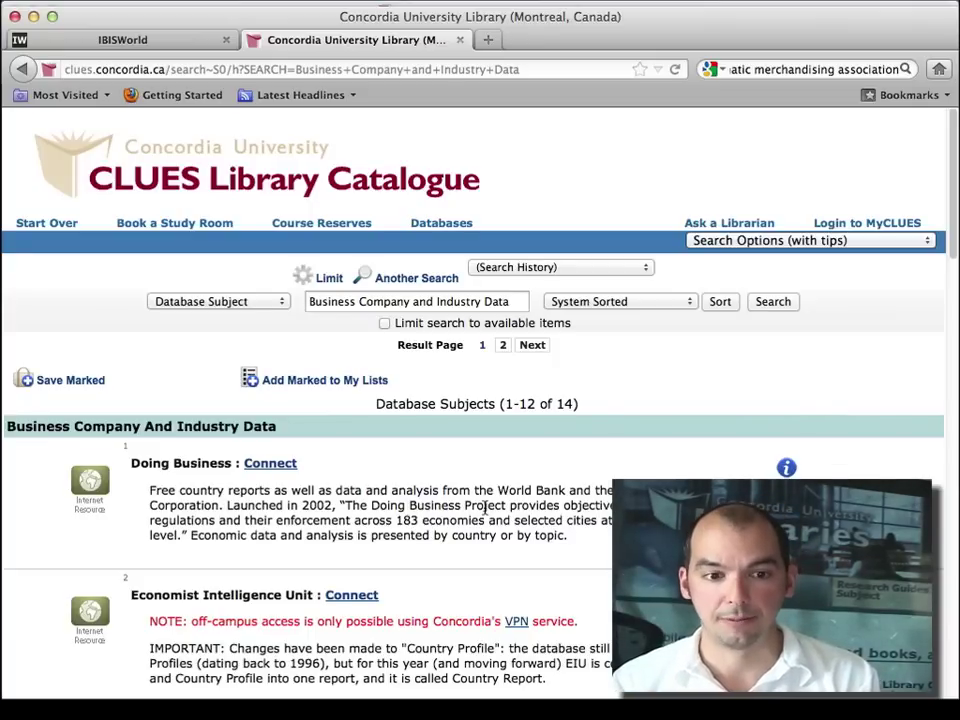
pyautogui.scroll(-15, 486, 510)
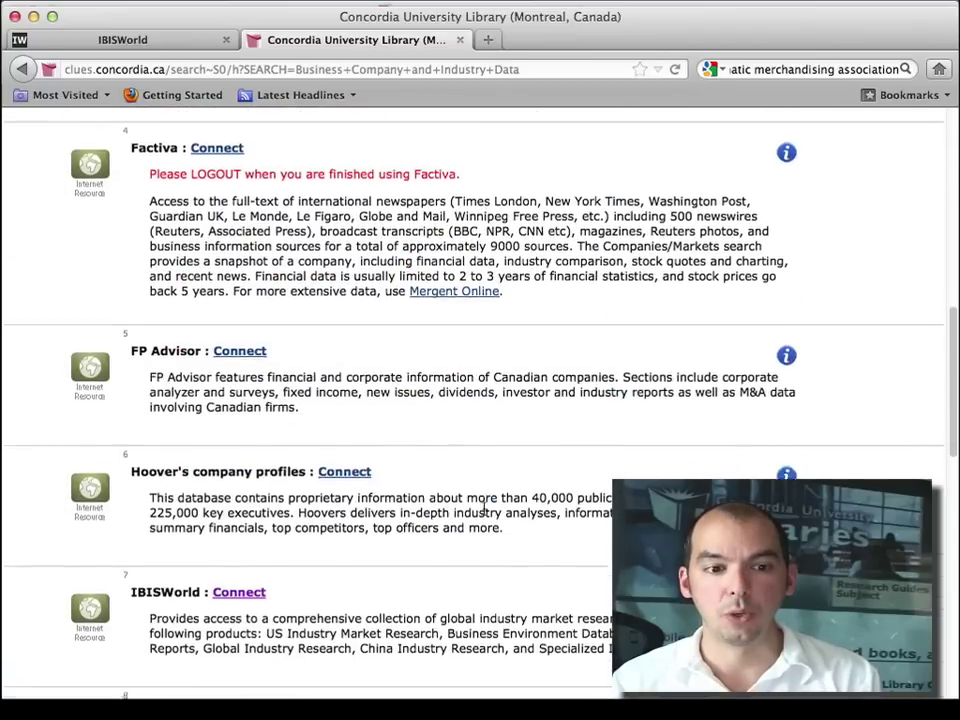
pyautogui.scroll(-10, 486, 510)
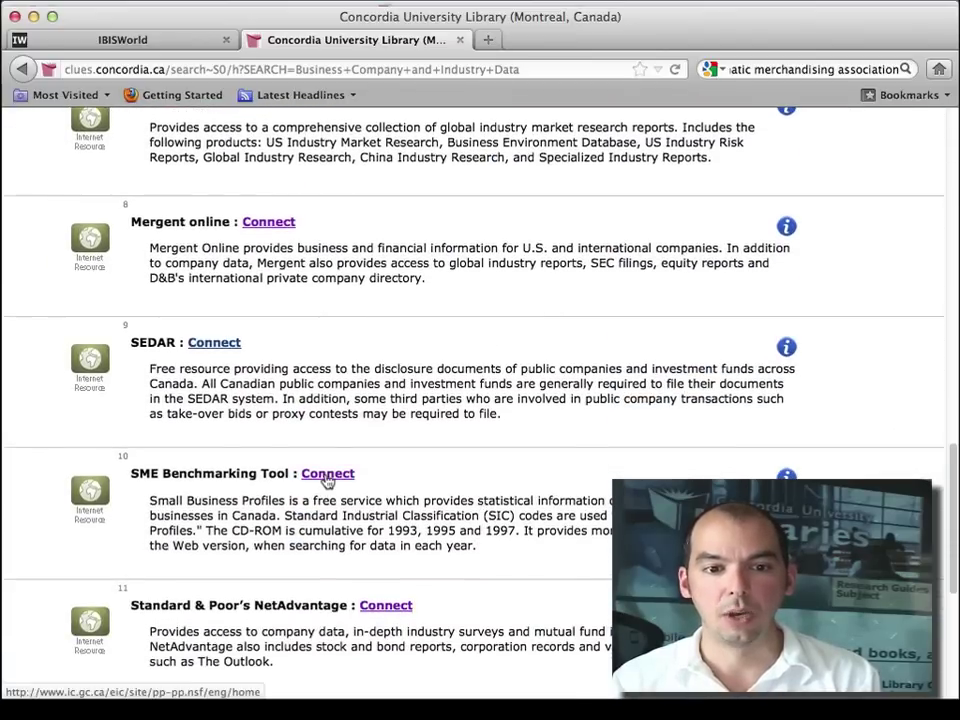
pyautogui.click(326, 477)
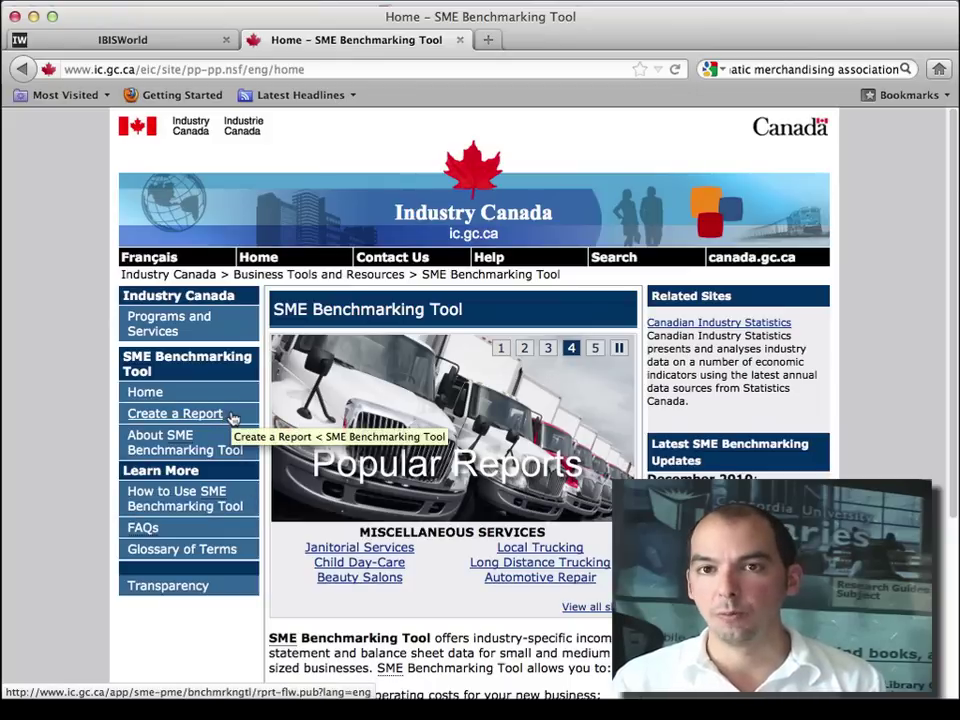
# Start a new benchmarking report from Create a Report in the sidebar
pyautogui.click(159, 418)
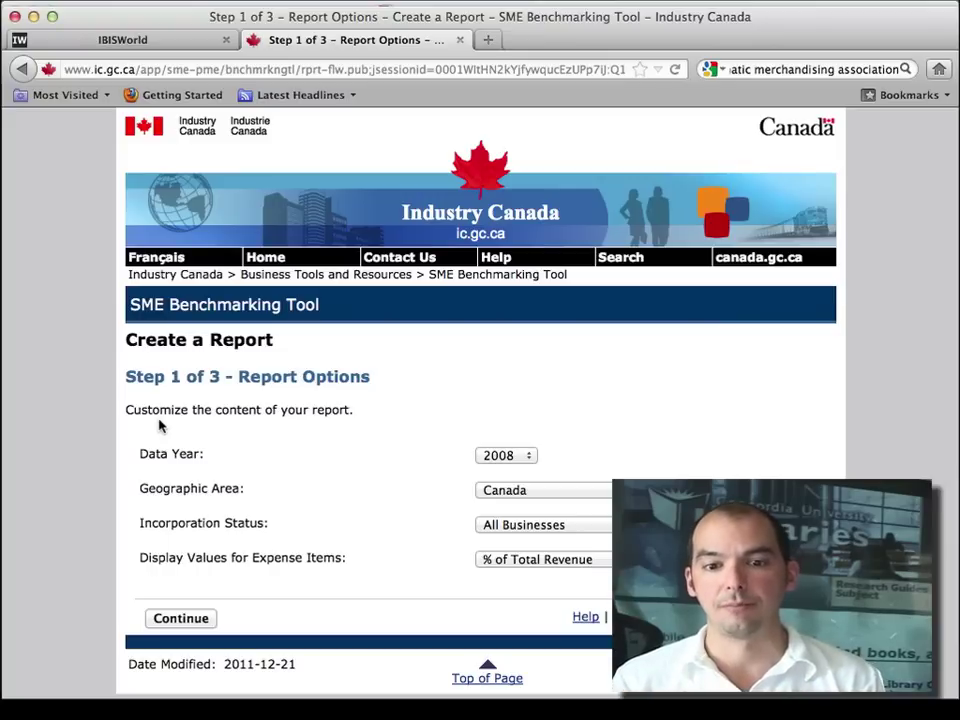
# Choose 2008, Quebec, All Businesses and Thousands of Dollars as report options, then continue
pyautogui.click(537, 457)
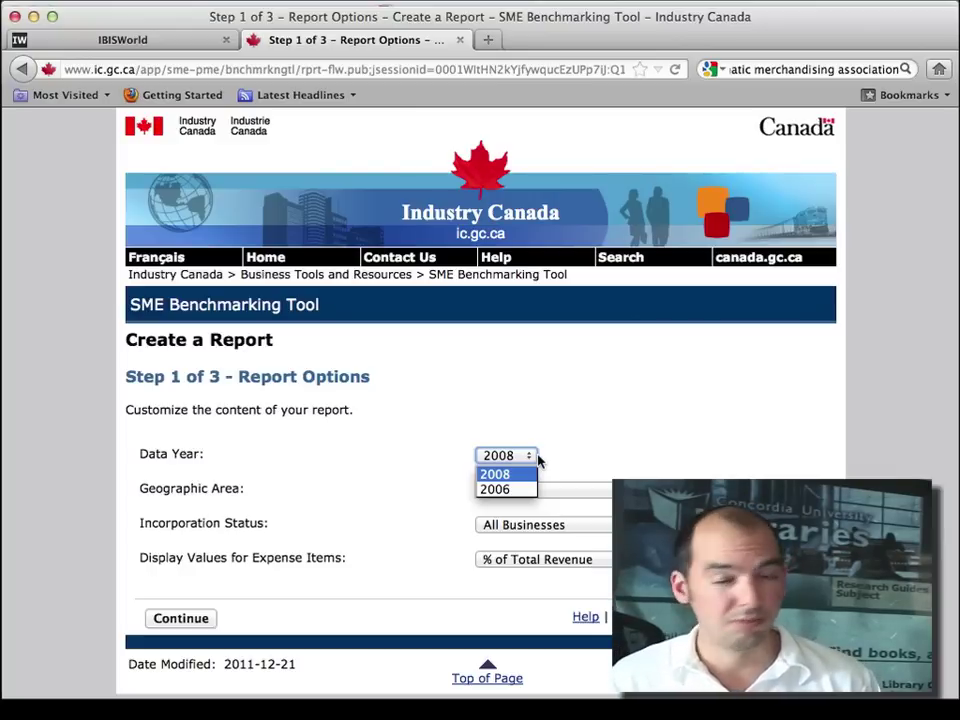
pyautogui.click(537, 459)
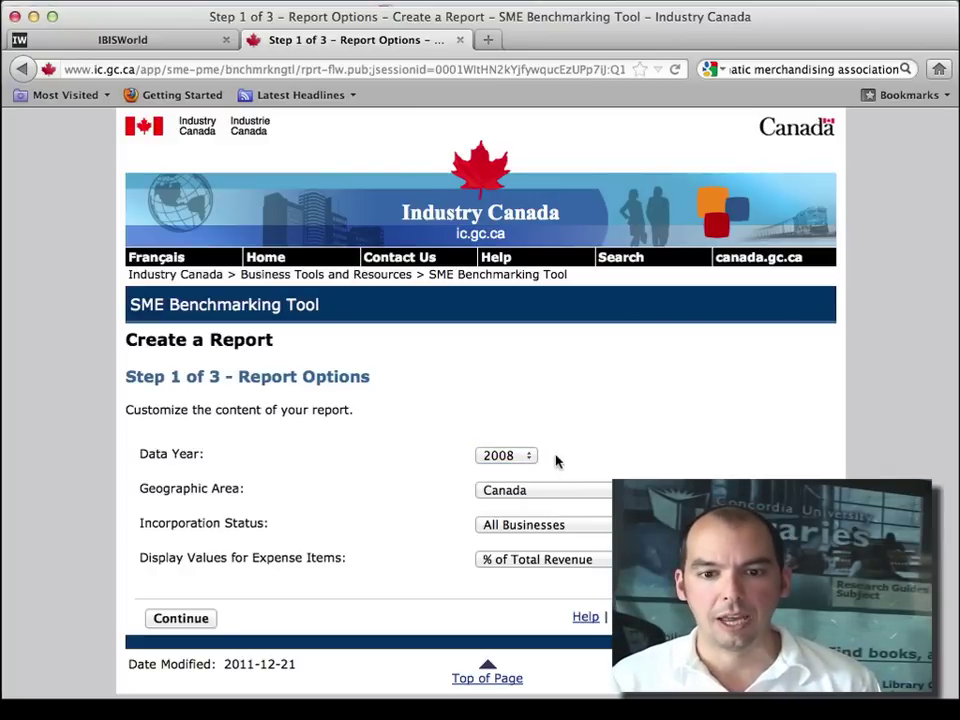
pyautogui.click(589, 494)
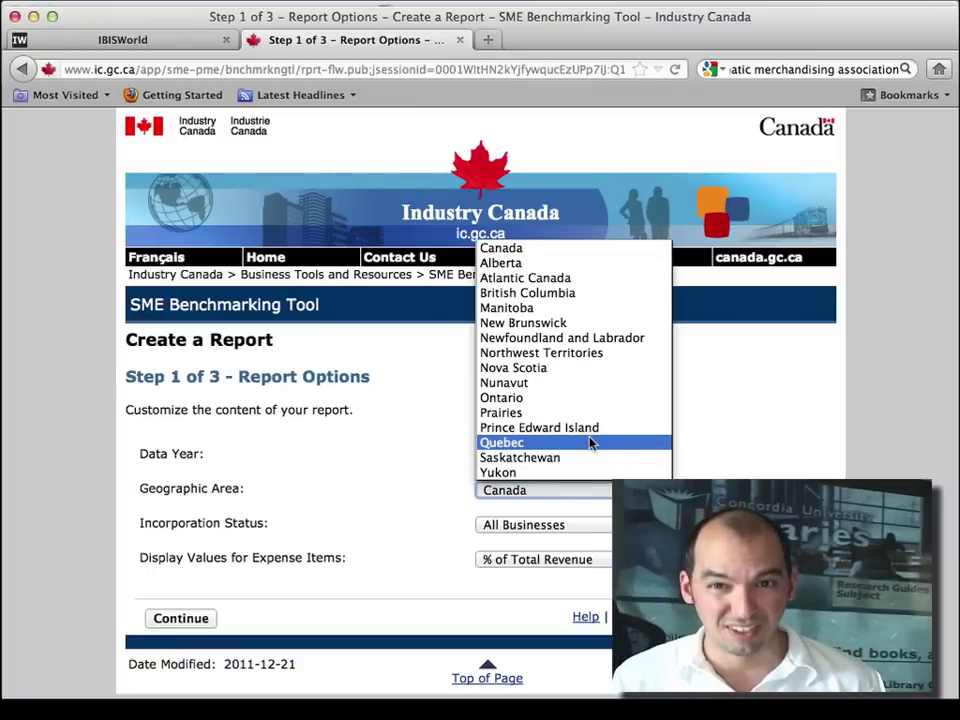
pyautogui.click(590, 443)
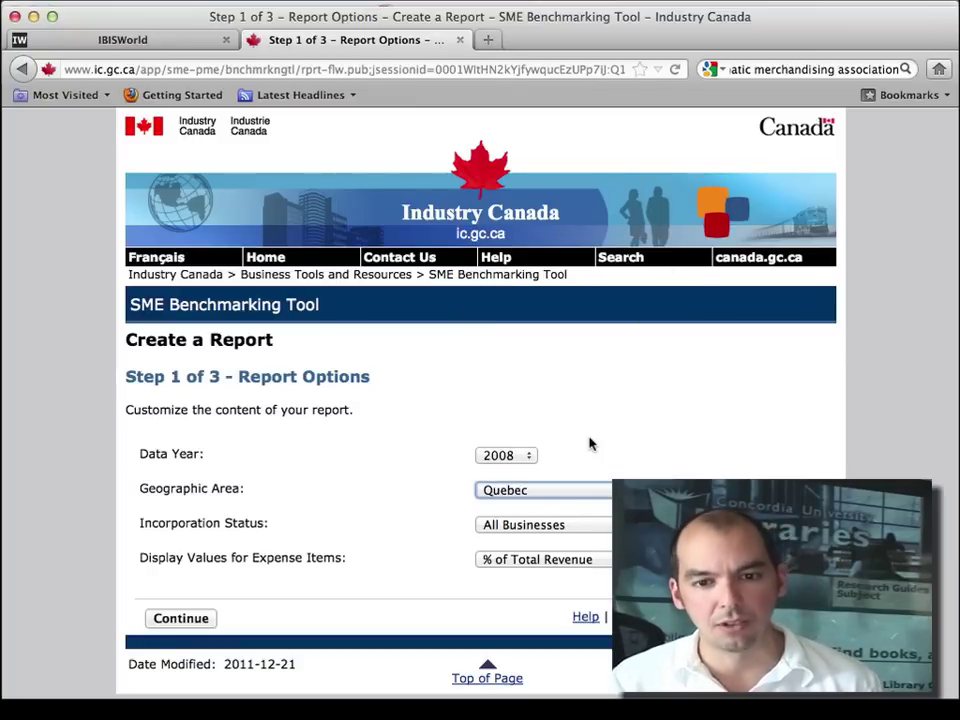
pyautogui.click(521, 532)
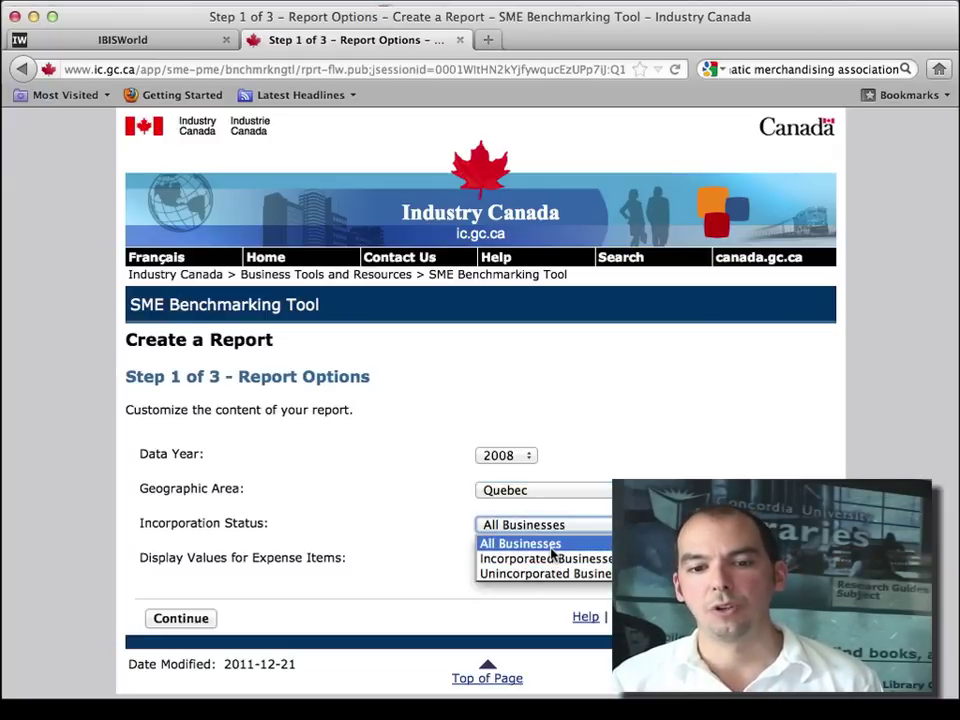
pyautogui.click(551, 546)
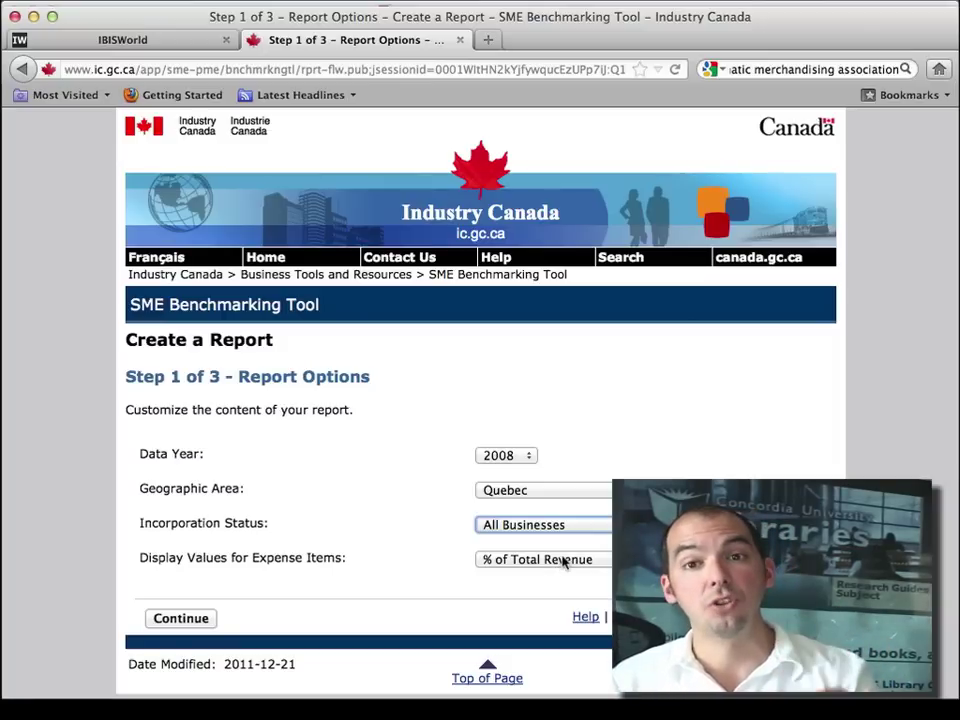
pyautogui.click(562, 563)
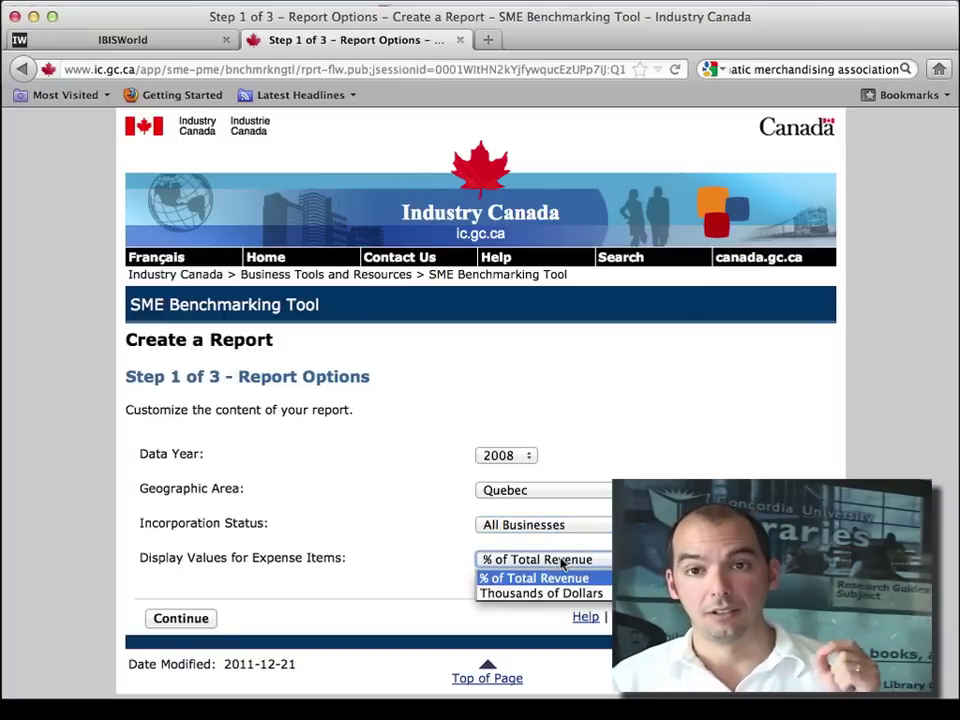
pyautogui.click(603, 595)
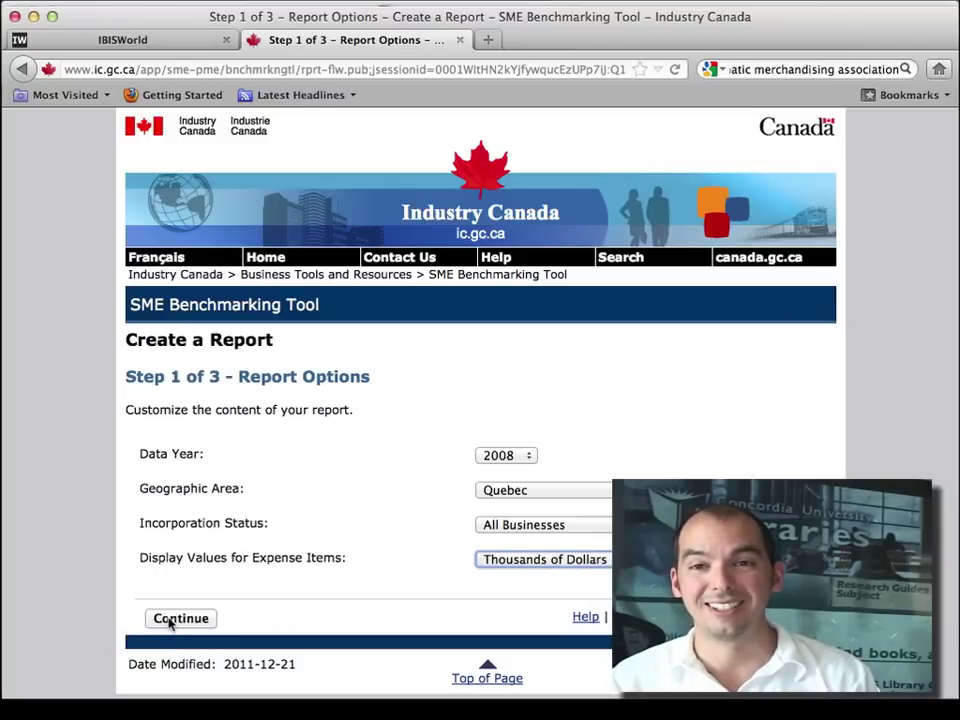
pyautogui.click(171, 621)
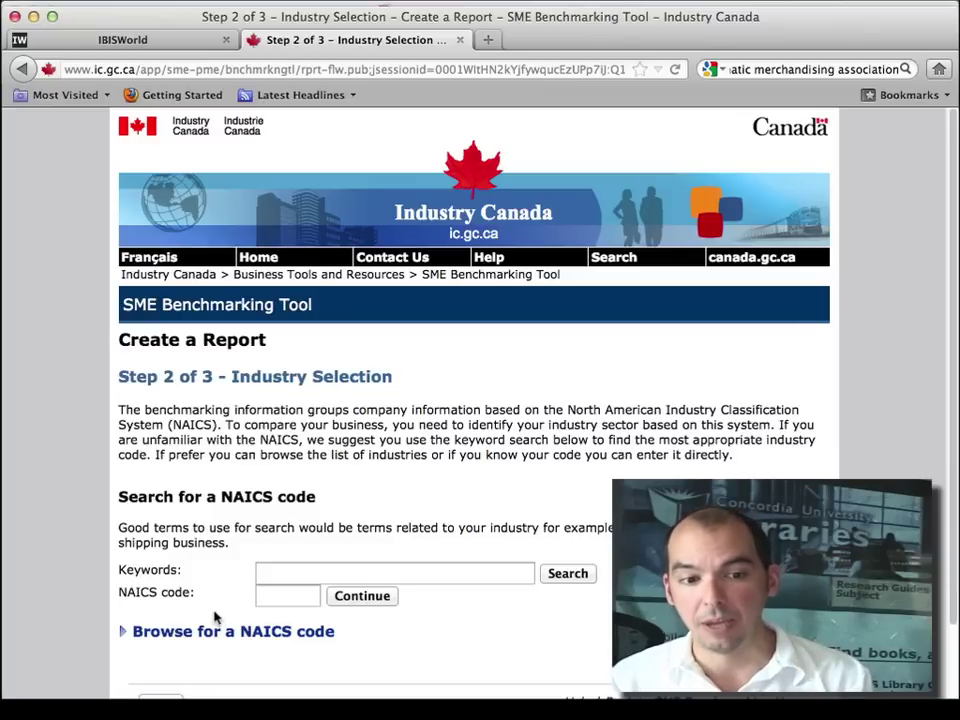
# Enter NAICS code 45391 as the industry and continue to revenue levels
pyautogui.moveTo(214, 615); pyautogui.dragTo(118, 601)
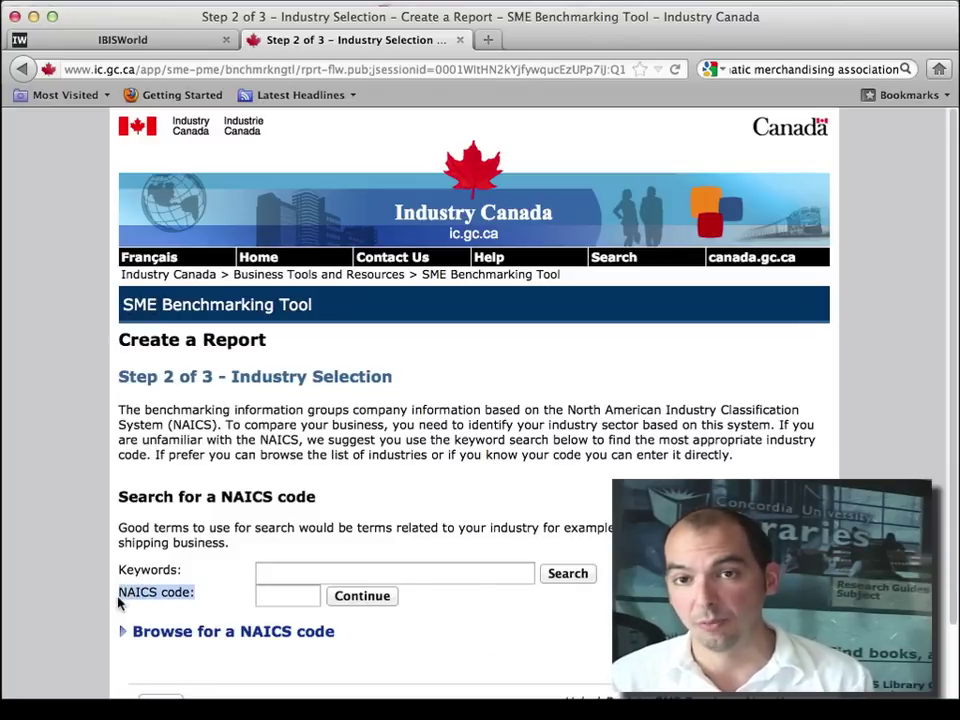
pyautogui.click(260, 595)
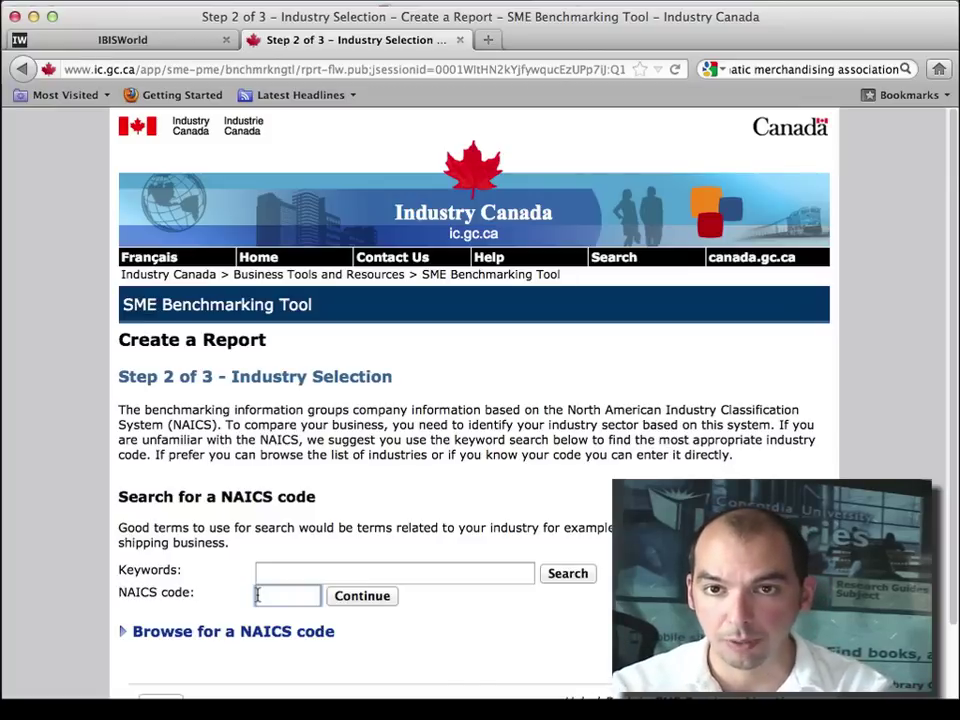
pyautogui.write('45391')
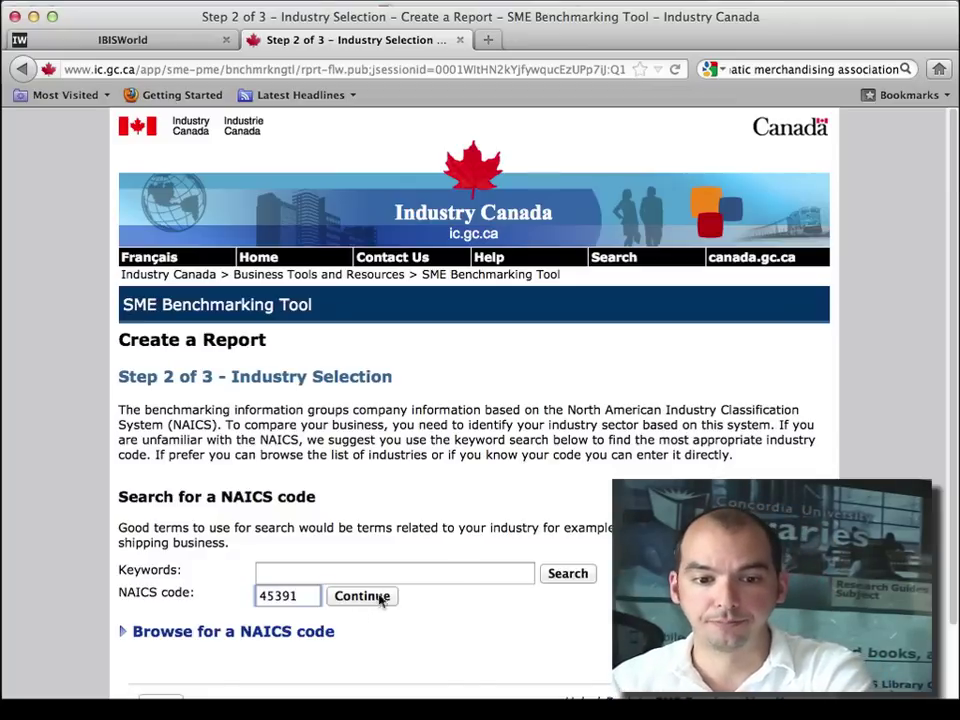
pyautogui.click(384, 597)
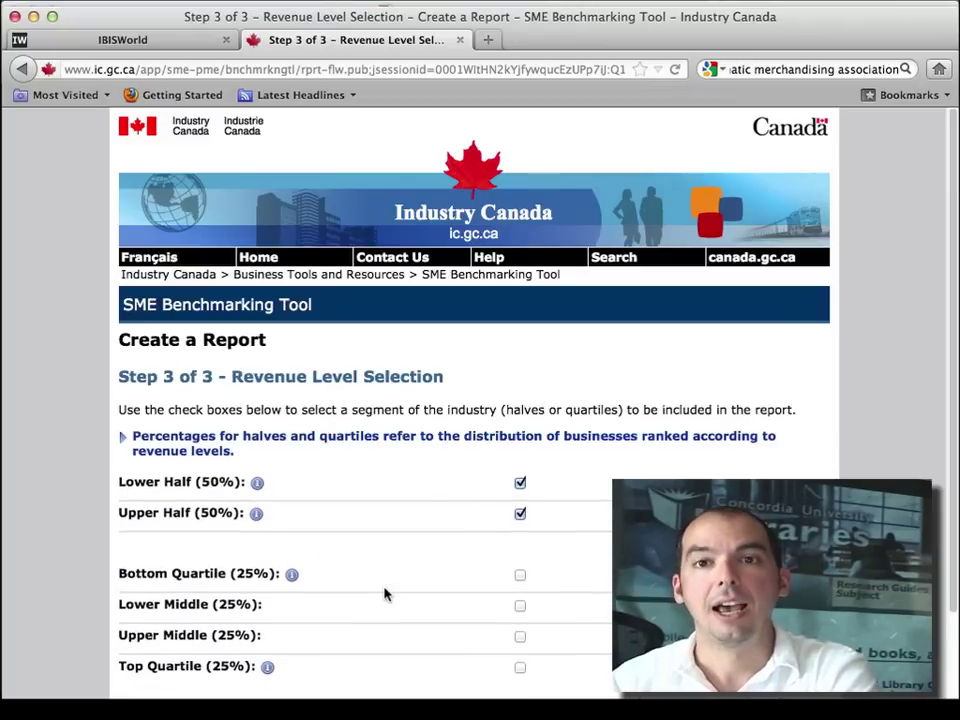
# Include Bottom, Lower Middle, Upper Middle and Top Quartiles, then create the report
pyautogui.scroll(-2, 390, 593)
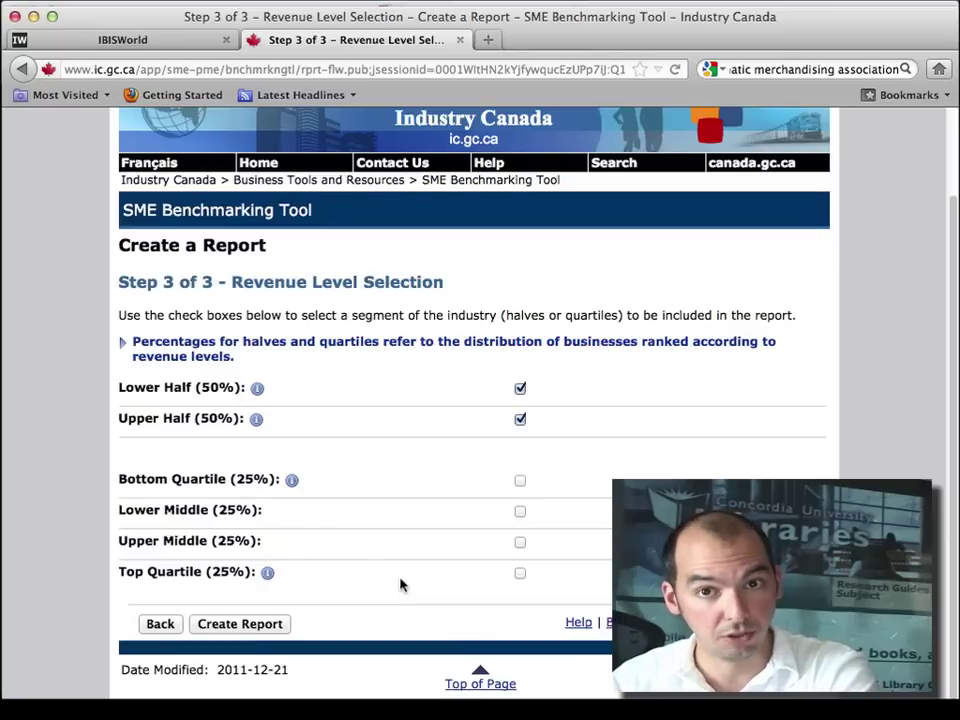
pyautogui.click(520, 481)
pyautogui.click(520, 511)
pyautogui.click(520, 542)
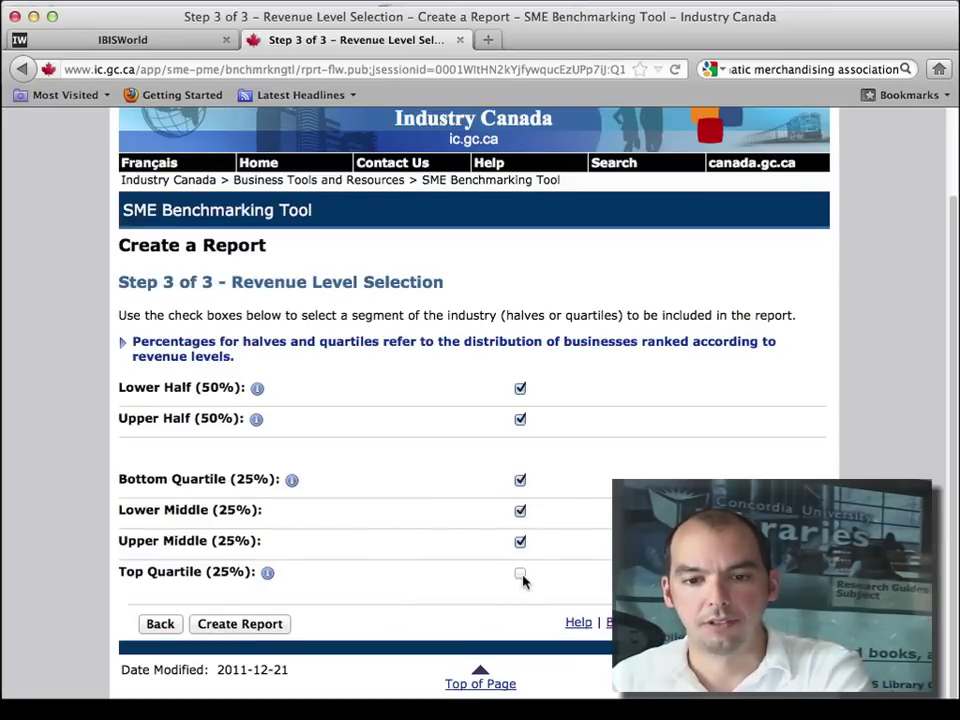
pyautogui.click(521, 576)
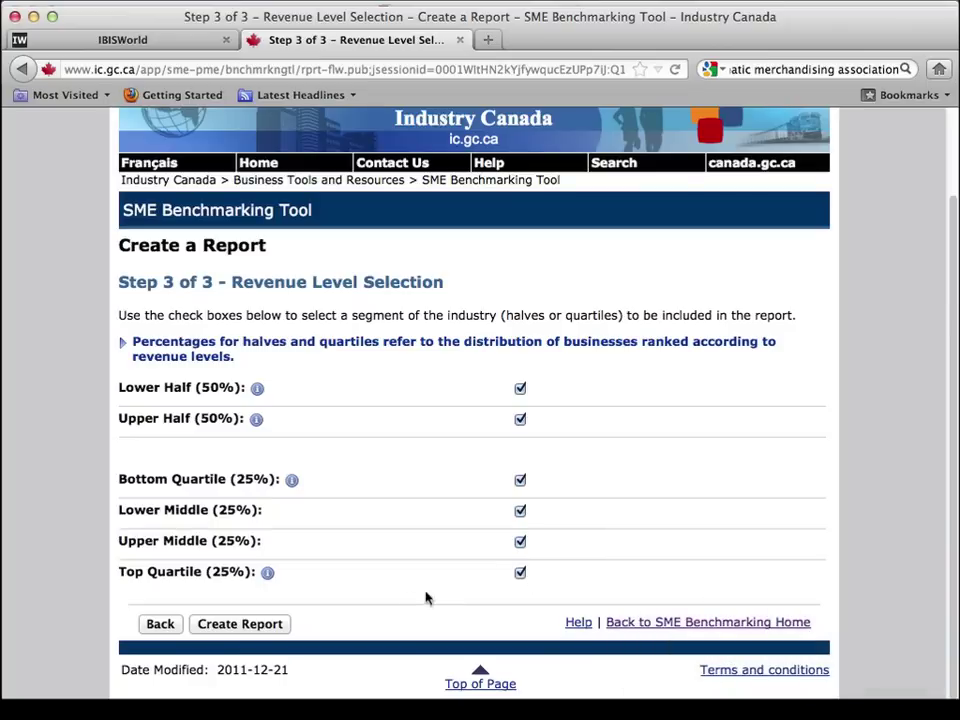
pyautogui.click(250, 626)
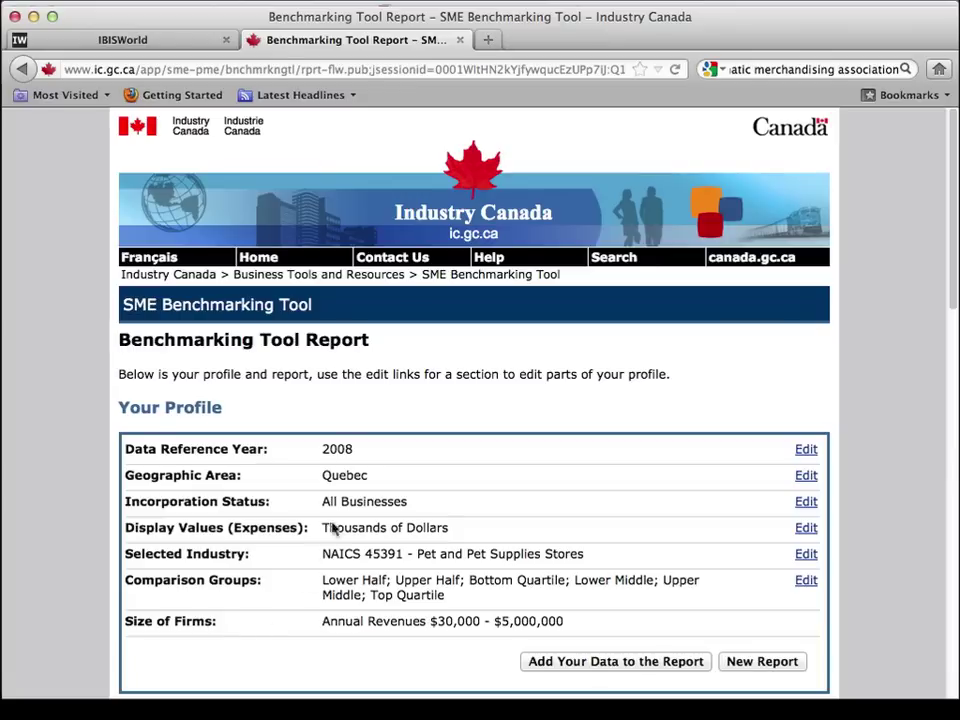
pyautogui.moveTo(371, 476); pyautogui.dragTo(354, 449)
pyautogui.moveTo(416, 553); pyautogui.dragTo(584, 559)
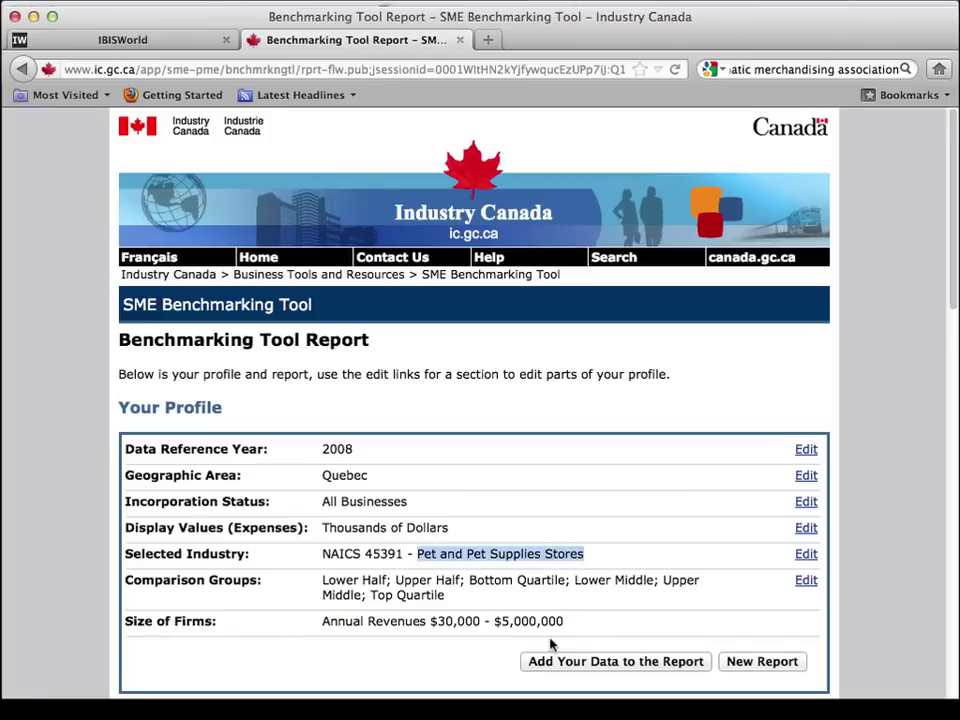
pyautogui.moveTo(575, 624); pyautogui.dragTo(428, 627)
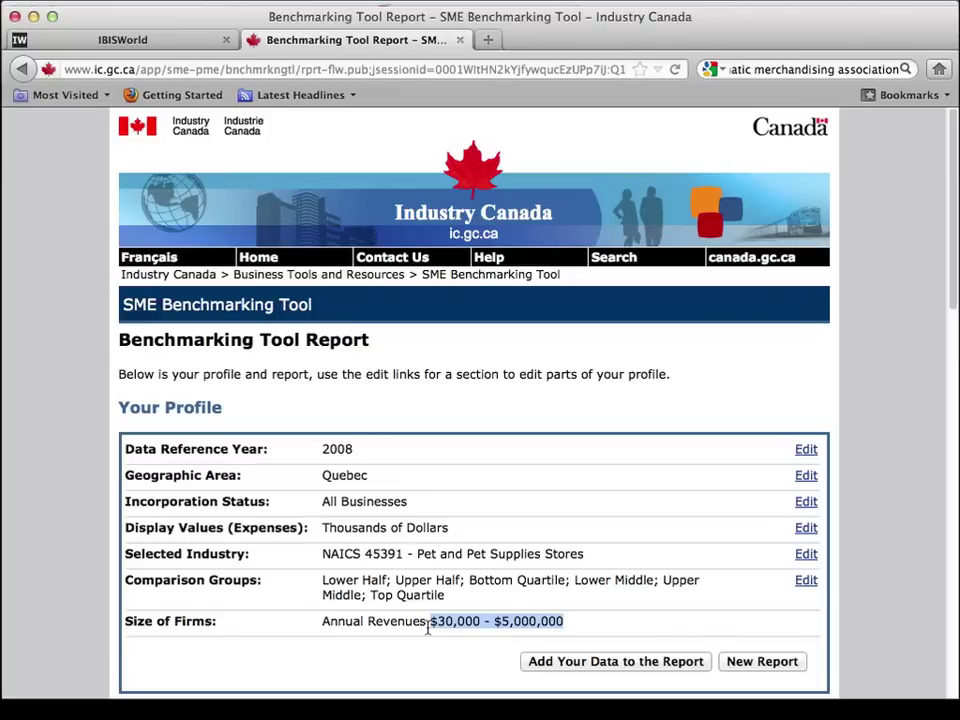
pyautogui.click(493, 570)
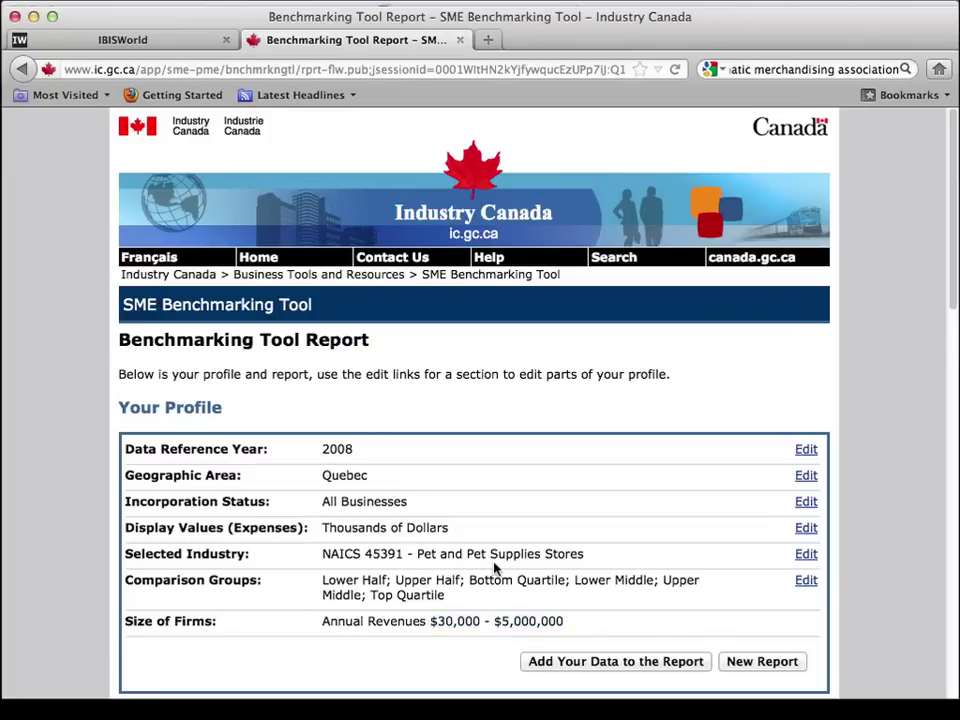
pyautogui.scroll(-3, 493, 568)
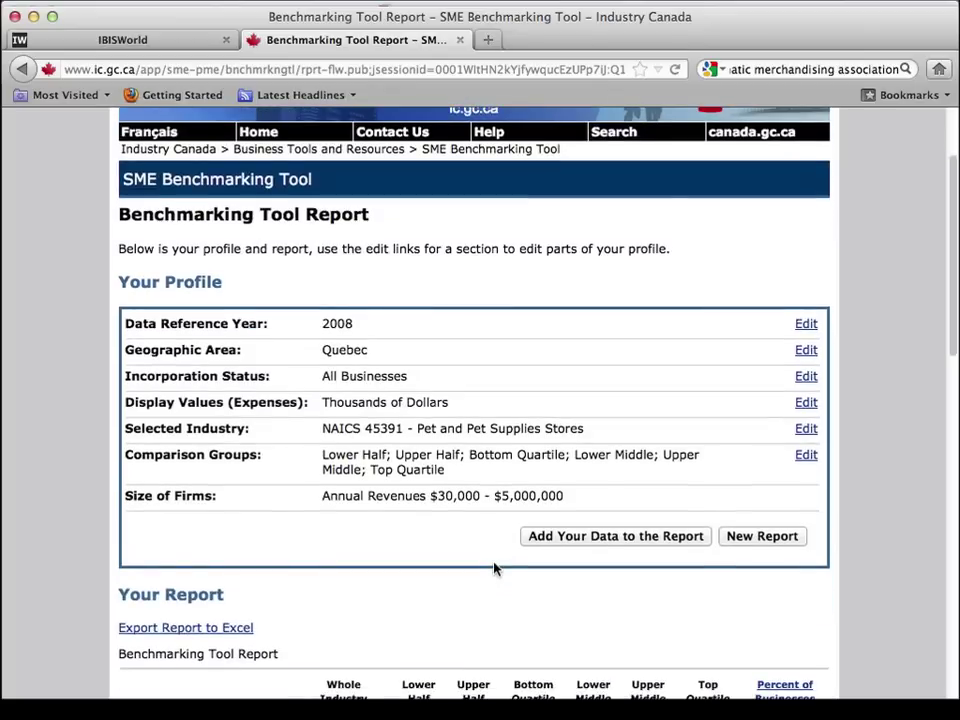
pyautogui.scroll(-5, 493, 568)
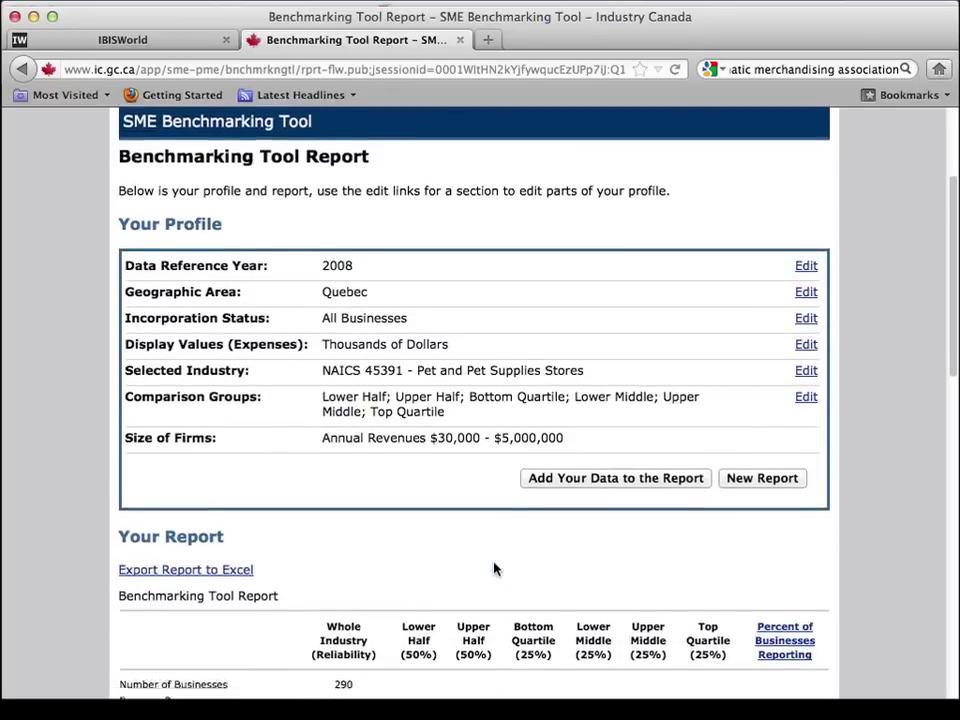
pyautogui.scroll(-3, 494, 568)
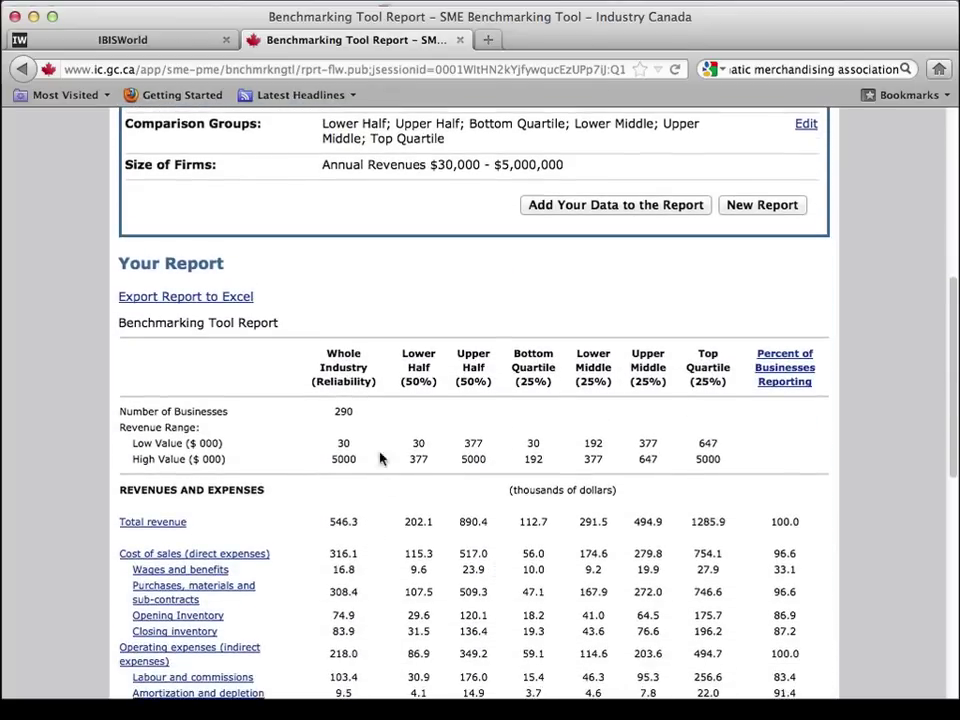
pyautogui.moveTo(350, 414); pyautogui.dragTo(334, 412)
pyautogui.scroll(10, 290, 447)
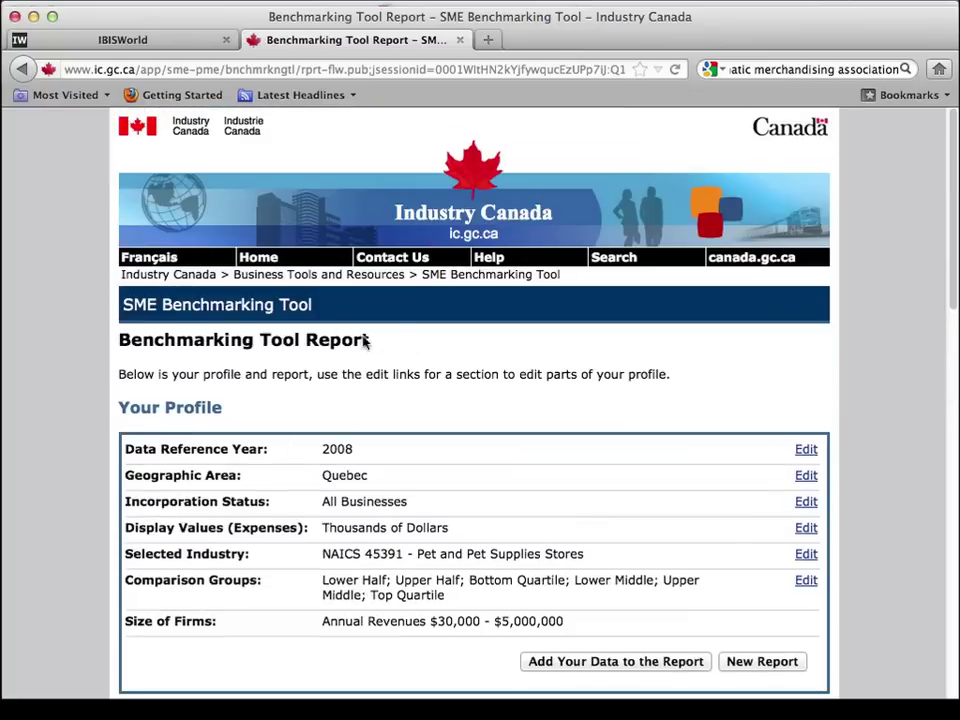
pyautogui.scroll(-6, 358, 413)
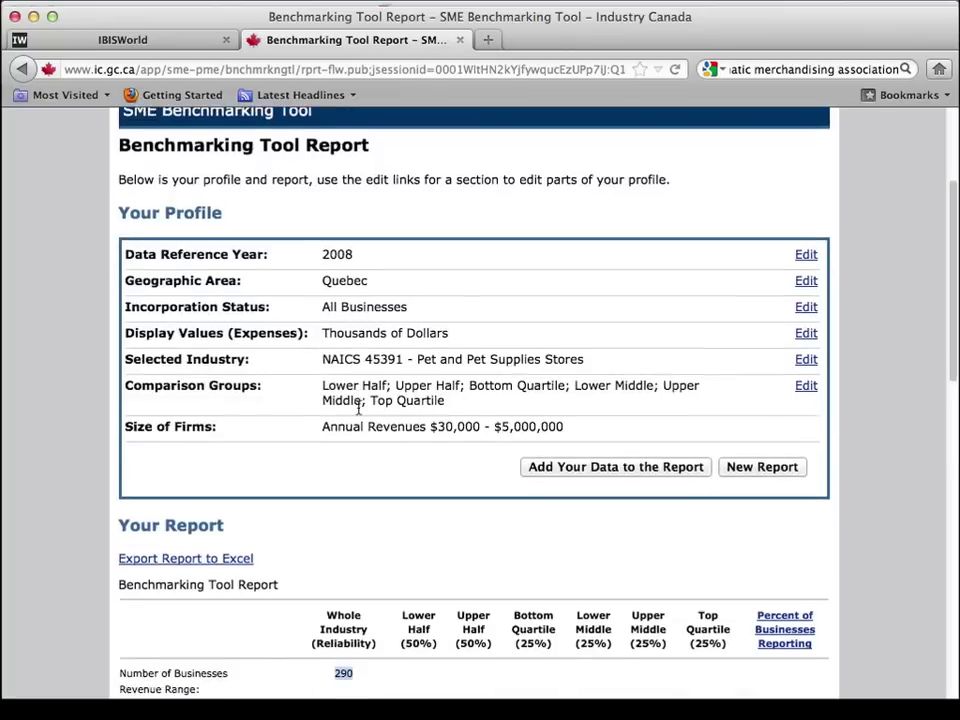
pyautogui.scroll(3, 358, 413)
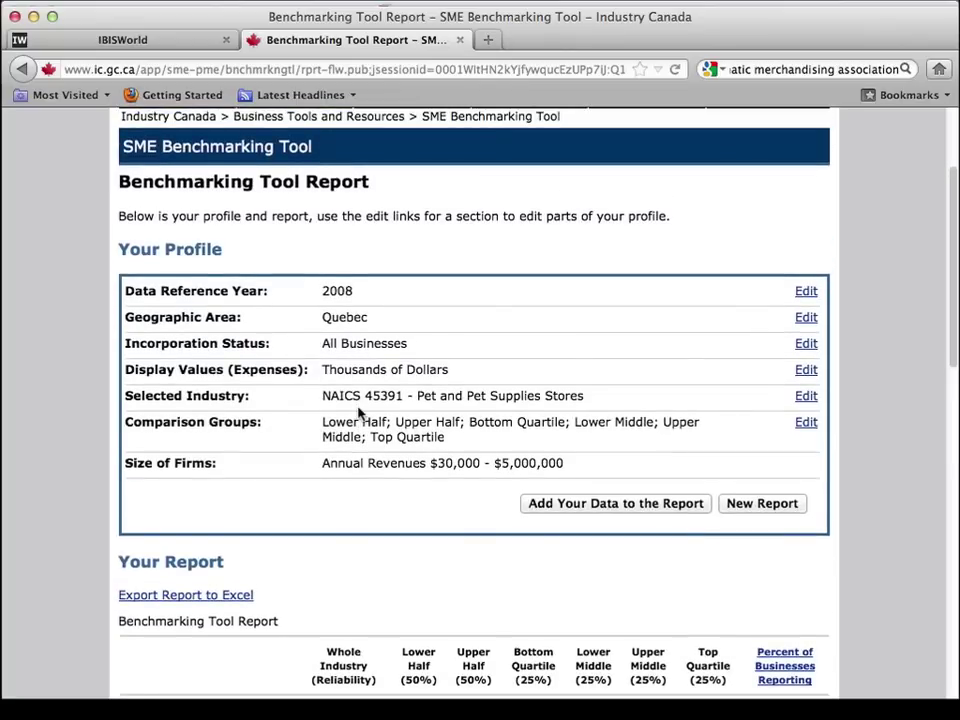
pyautogui.scroll(-3, 358, 413)
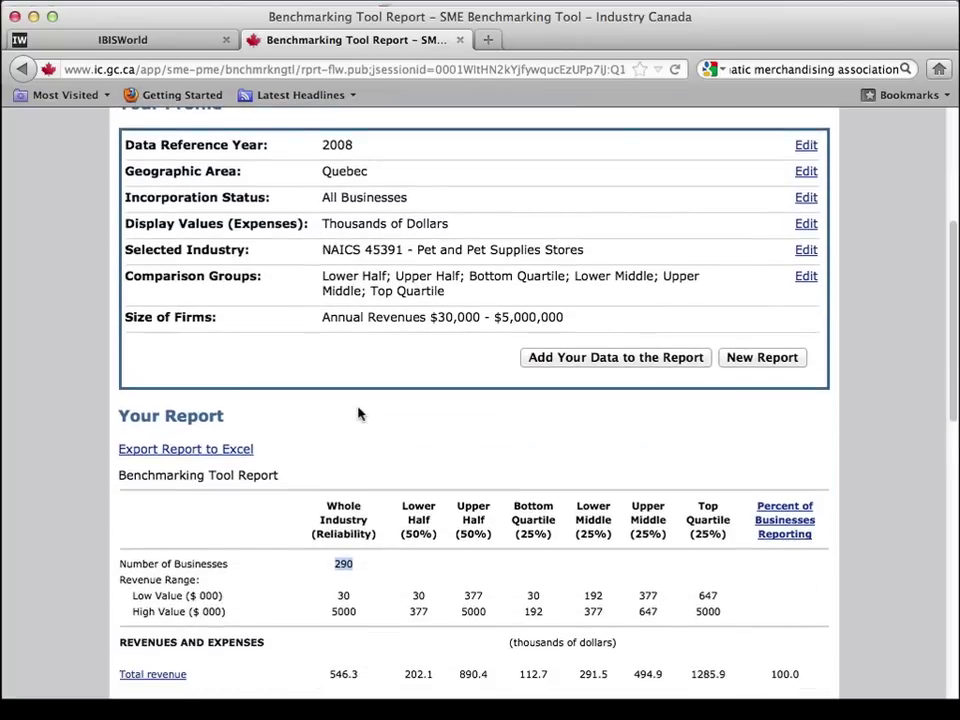